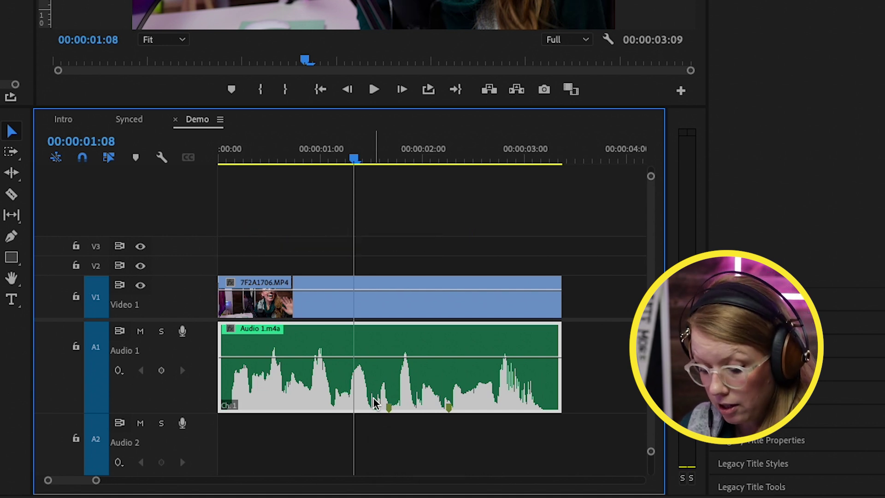
Split the Audio 1 clip at both markers, 00:00:01:16 and 00:00:02:05.
key(shift+m)
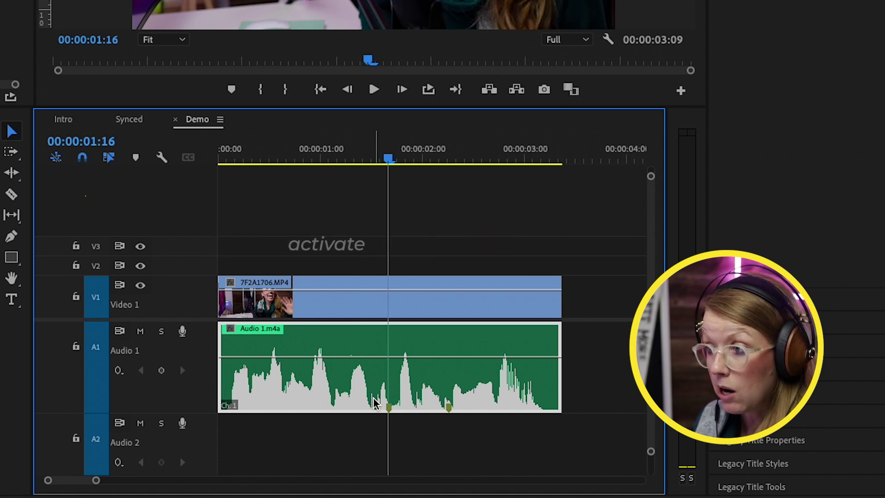
key(c)
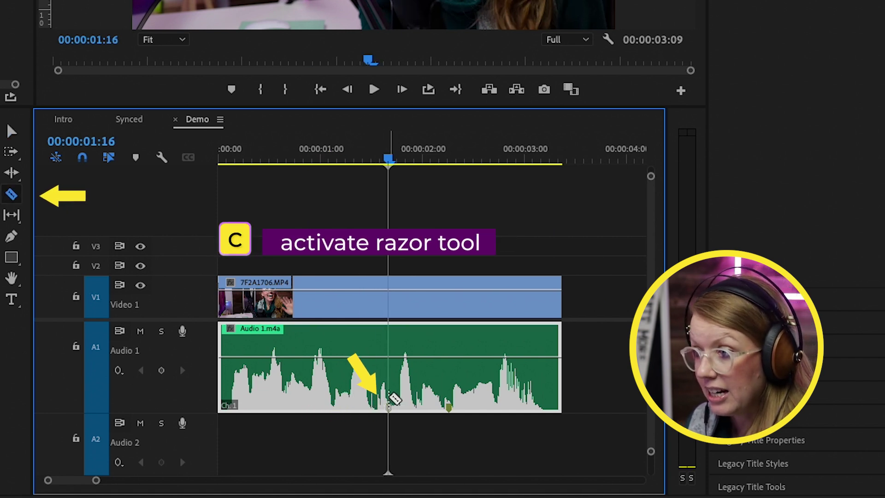
click(391, 398)
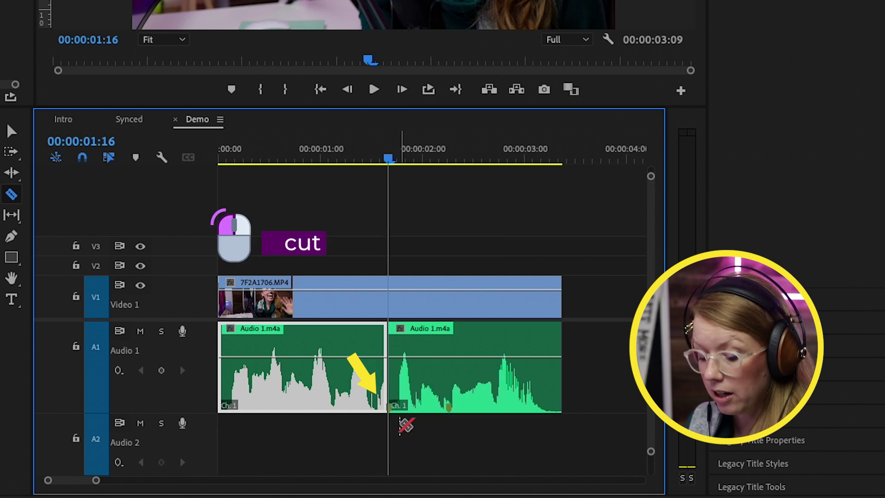
key(shift+m)
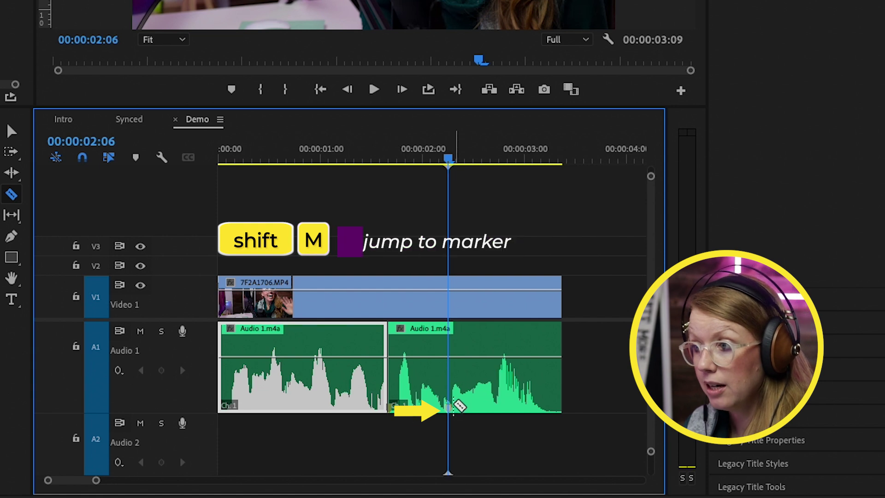
click(453, 394)
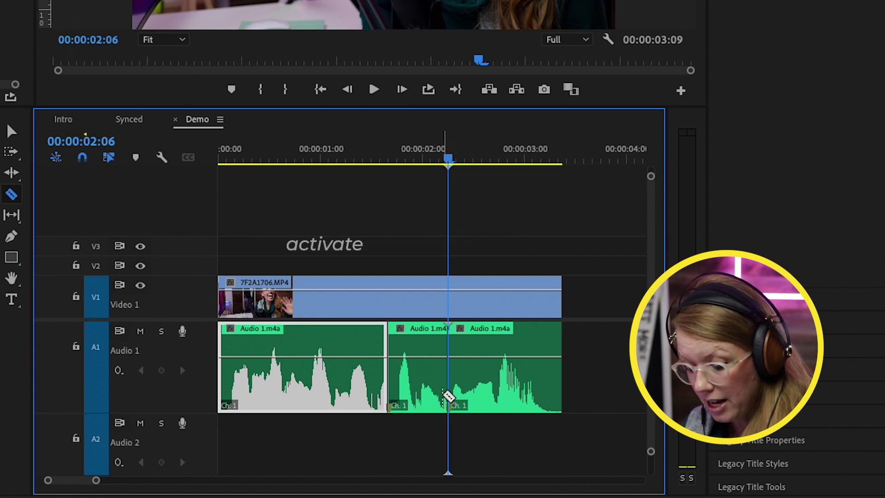
Delete the 14-frame section between the markers and play back the silent gap.
key(v)
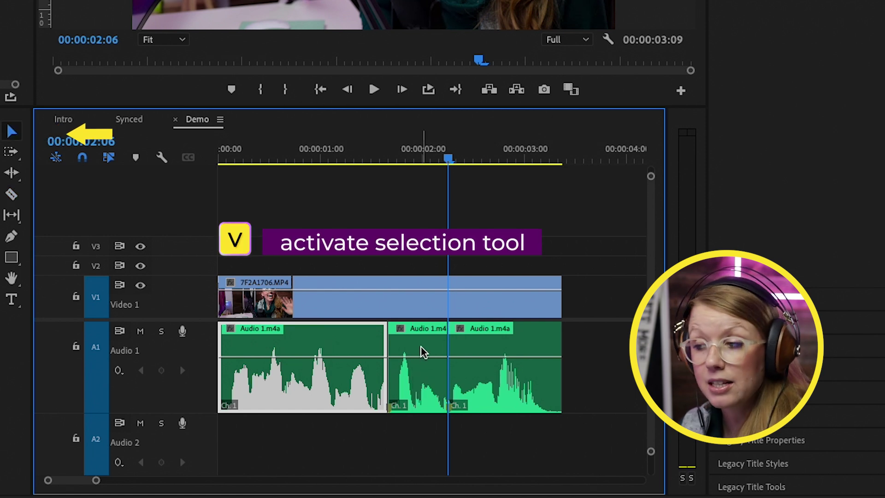
click(428, 345)
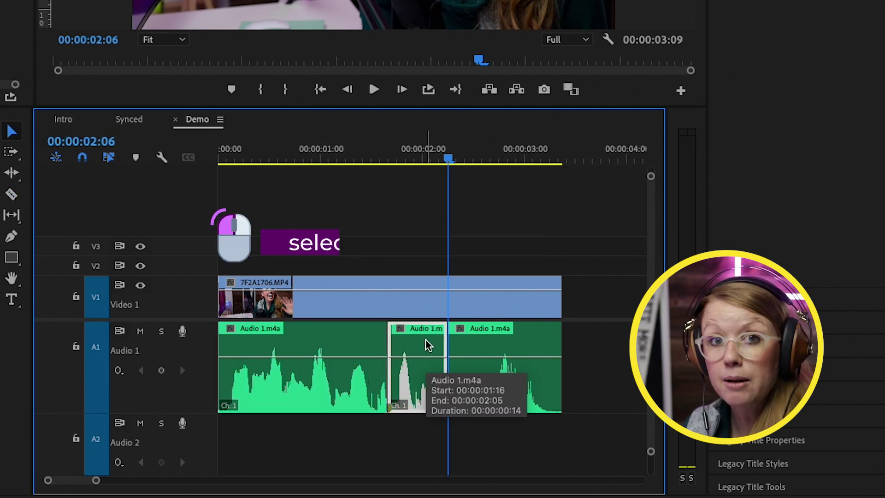
key(Delete)
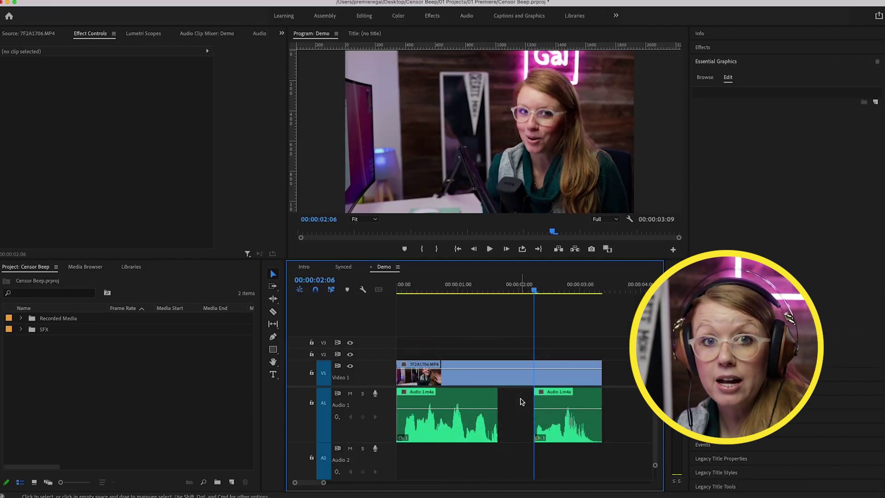
click(461, 291)
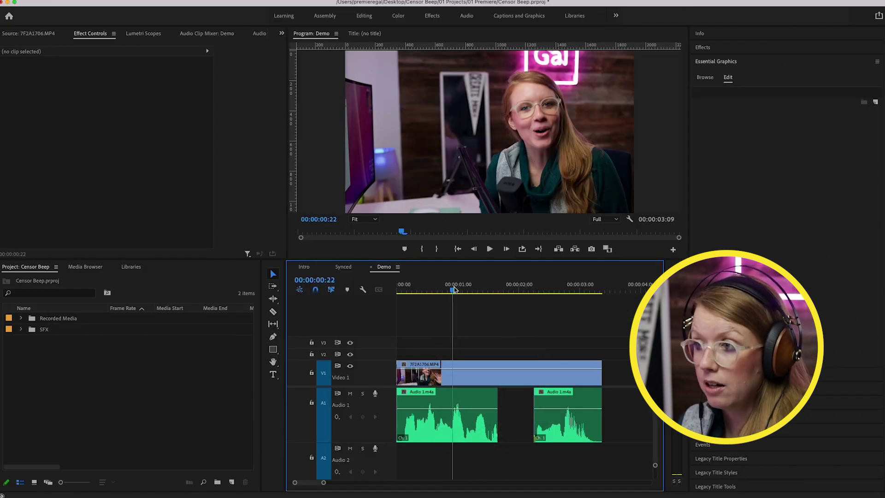
key(space)
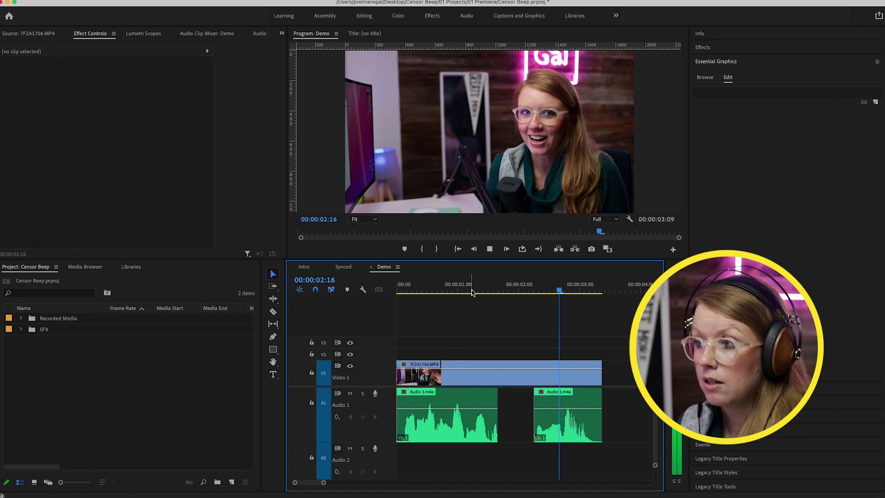
key(space)
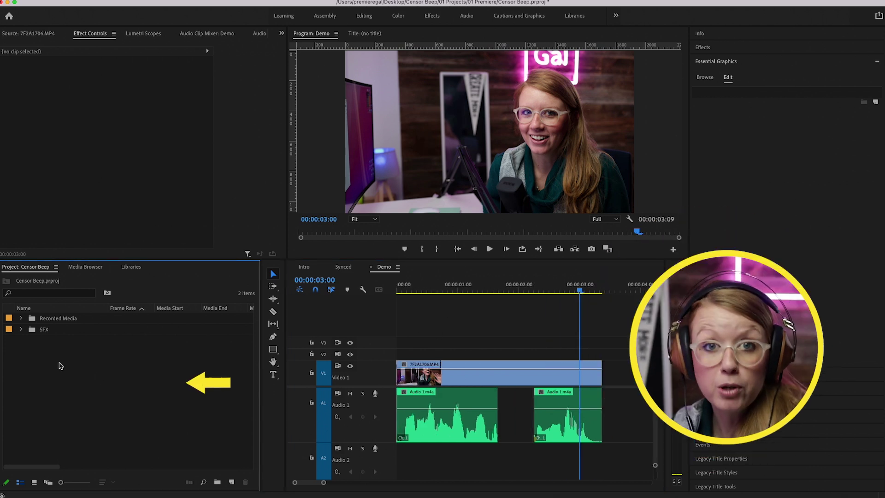
click(62, 361)
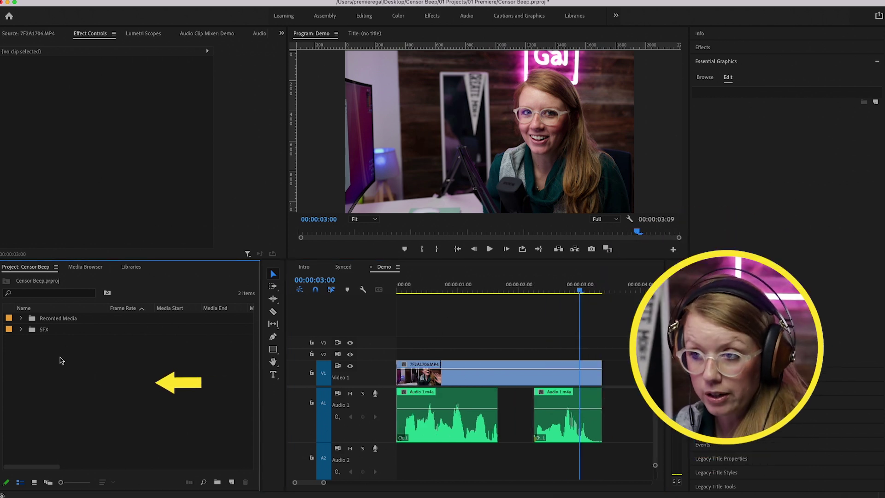
Create a new Bars and Tone item (Rec 709, 23.976 fps) in the Project panel with default settings.
right_click(61, 359)
mouse_move(102, 404)
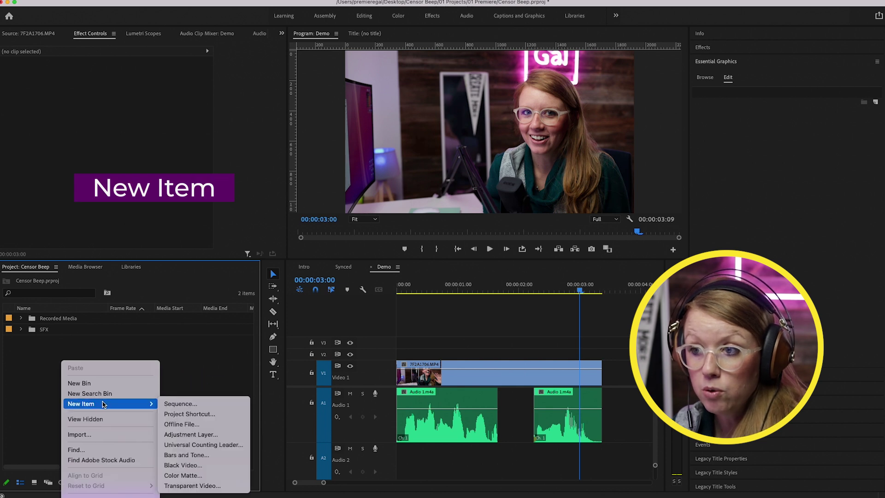
click(198, 457)
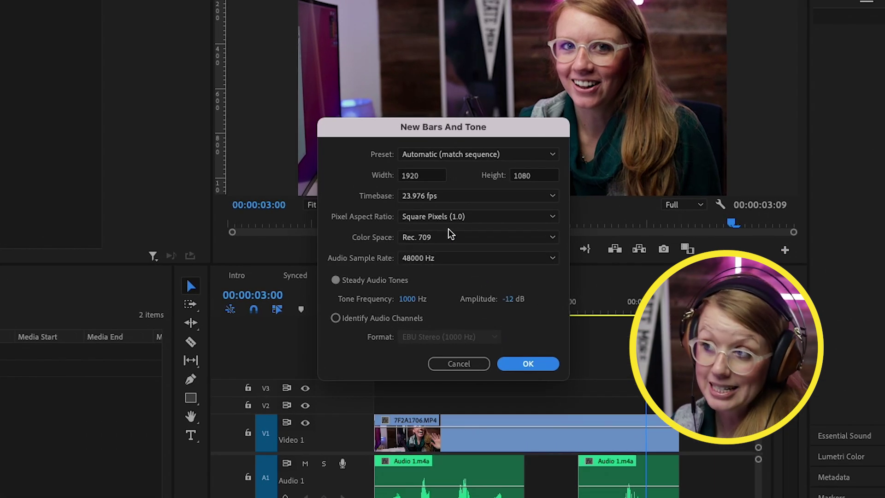
click(525, 367)
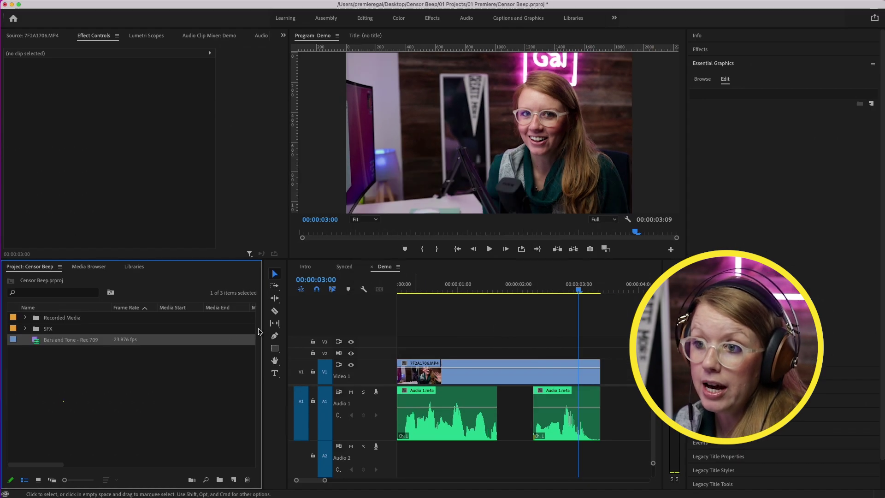
Preview Bars and Tone in the Source Monitor and set its Out point at 00:00:01:11.
double_click(37, 342)
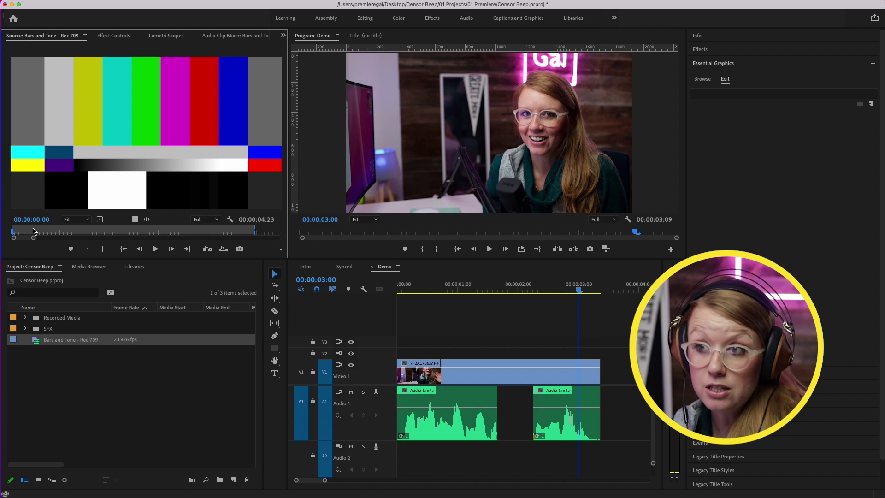
click(155, 249)
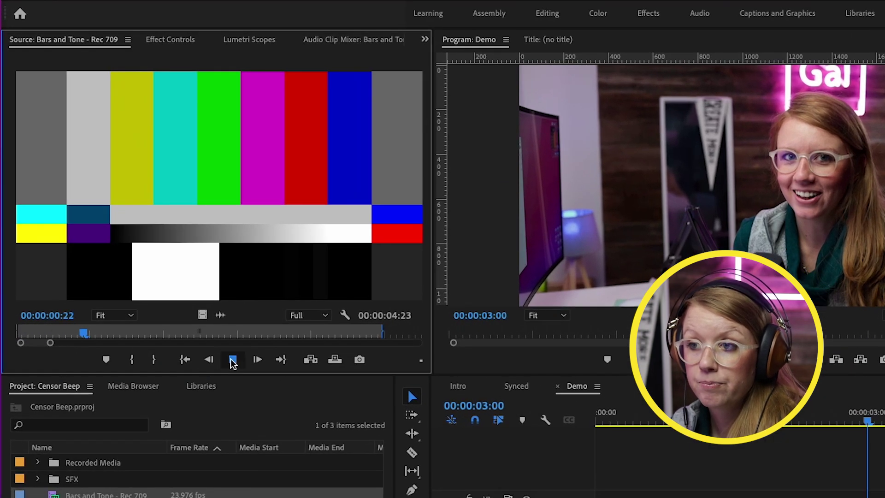
click(233, 360)
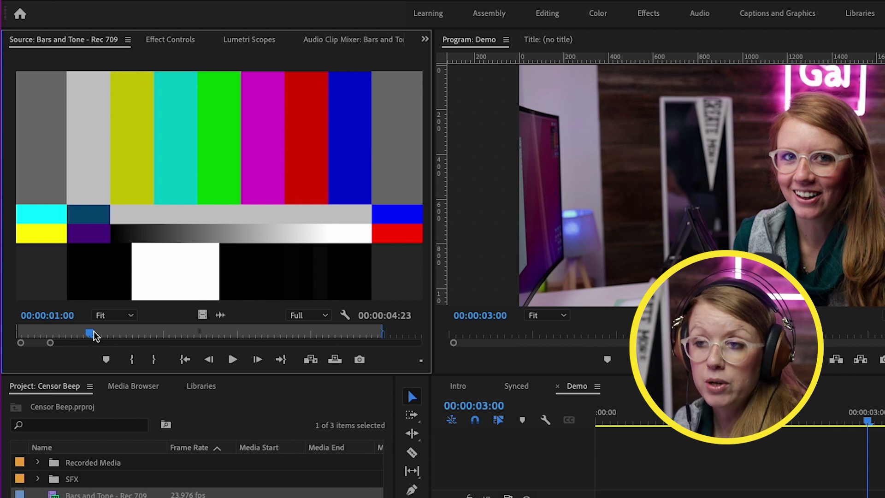
drag(92, 335, 130, 334)
key(o)
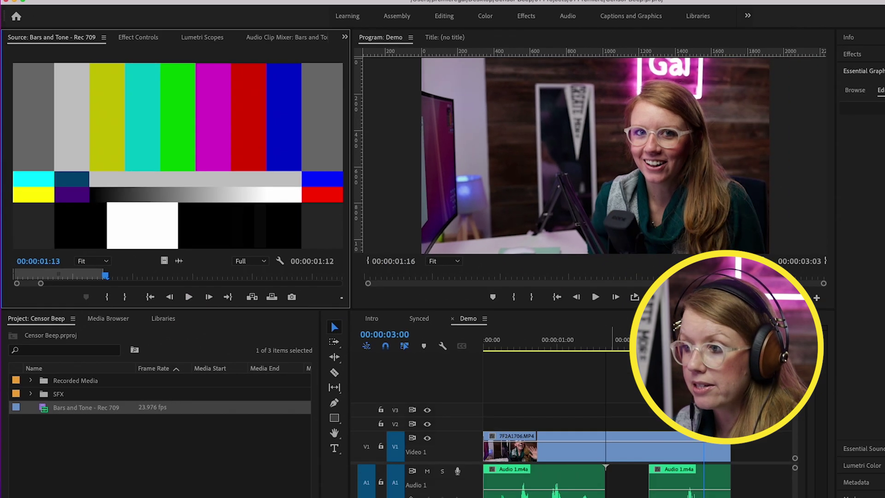
Place the beep on Audio 2 under the gap, trim its end to match, and play it back.
drag(335, 323, 509, 458)
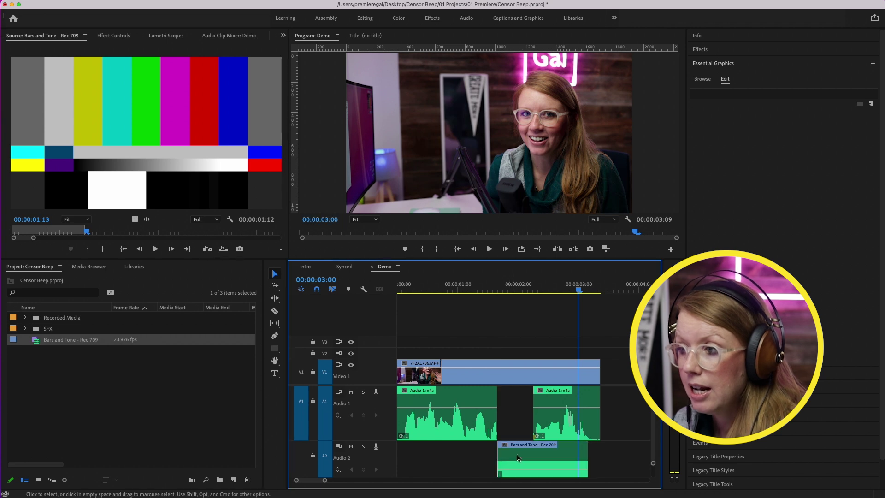
drag(586, 450, 532, 450)
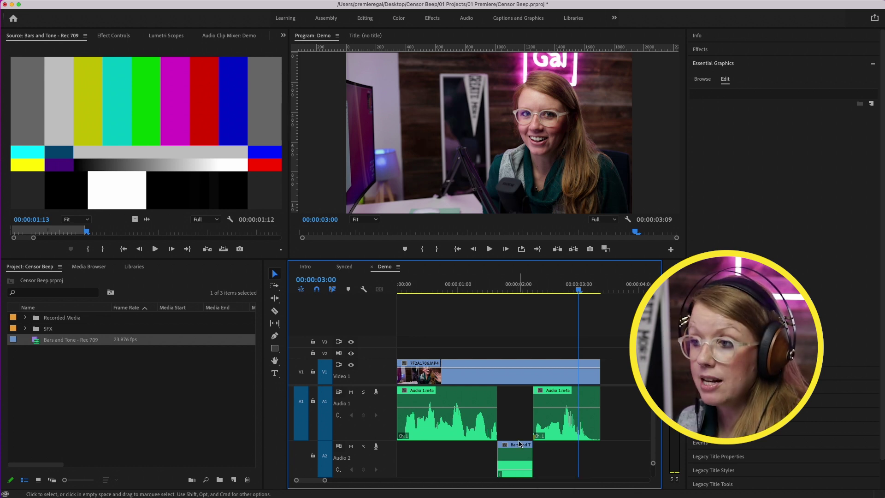
click(447, 286)
key(space)
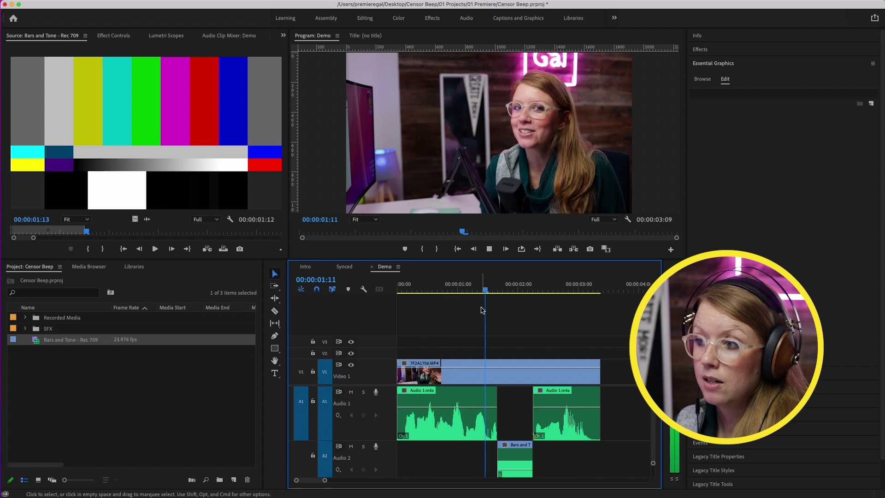
key(space)
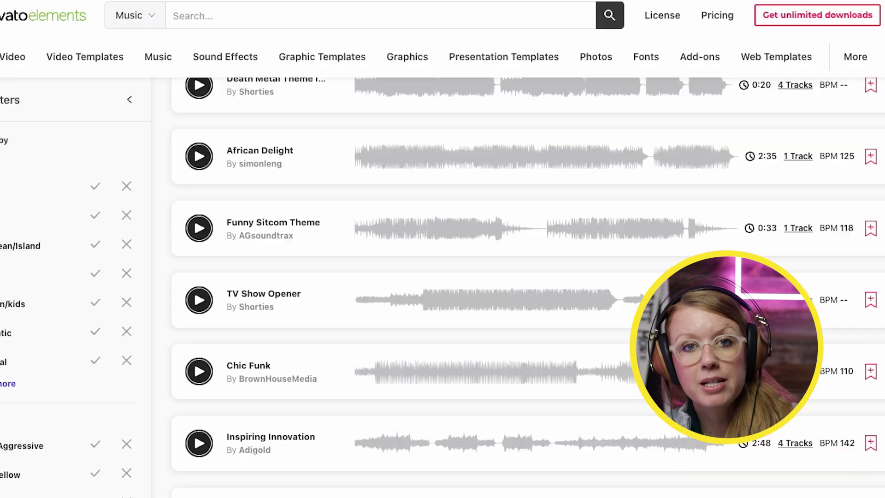
Replace the 'horse' query with 'elephant' in the Envato Elements Sound Effects search.
scroll(461, 253, down, 4)
click(250, 62)
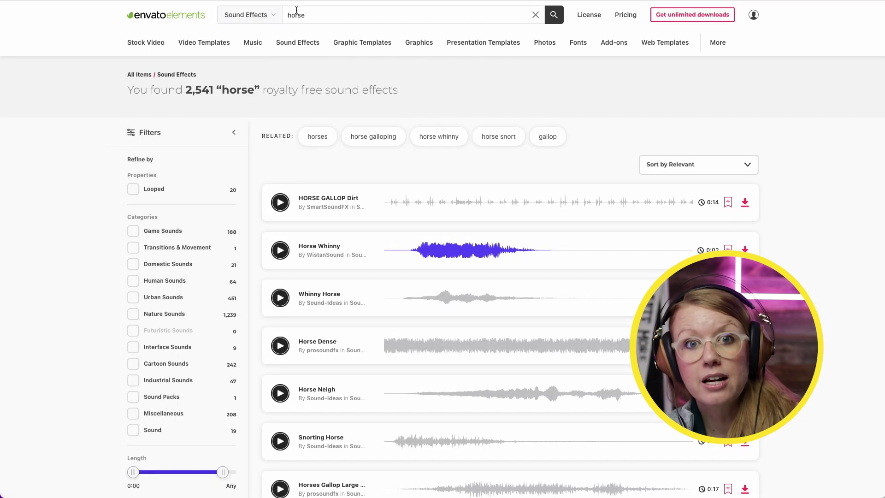
click(307, 14)
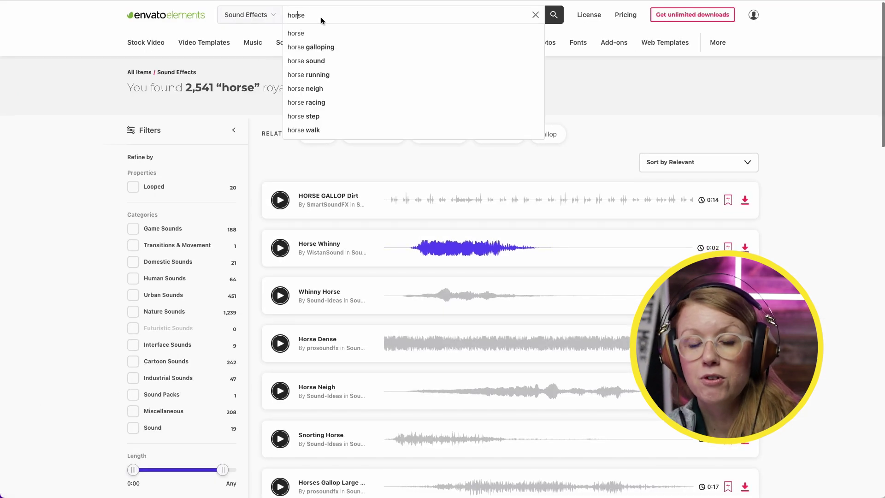
drag(307, 15, 253, 14)
text(el)
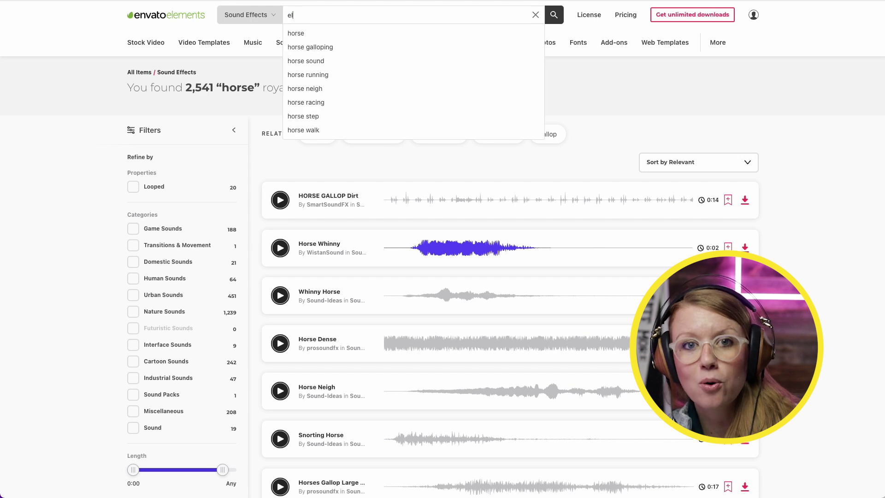
text(ephant)
key(Return)
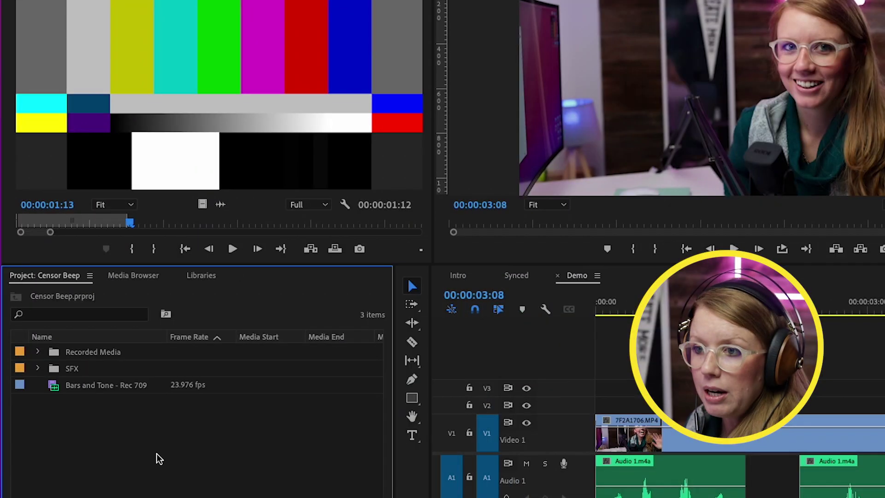
Load the ElephantTrumpeting clip from the SFX bin in the Source Monitor and play it.
click(38, 369)
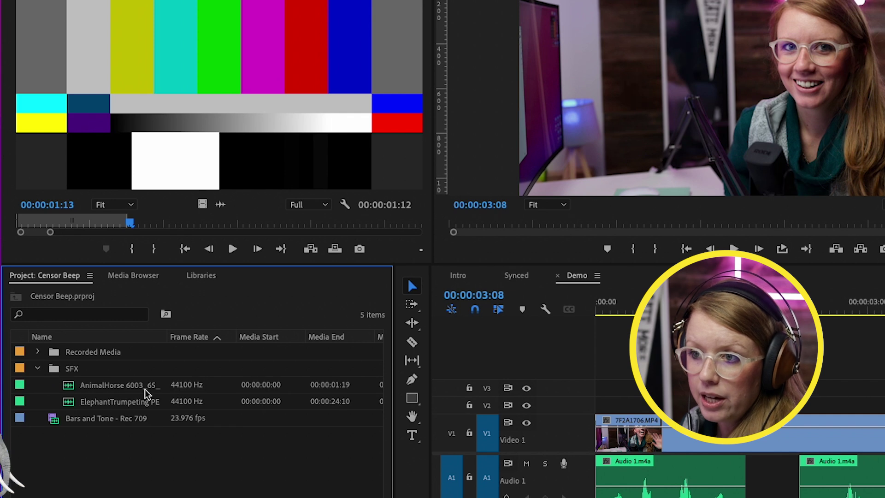
click(96, 400)
double_click(72, 404)
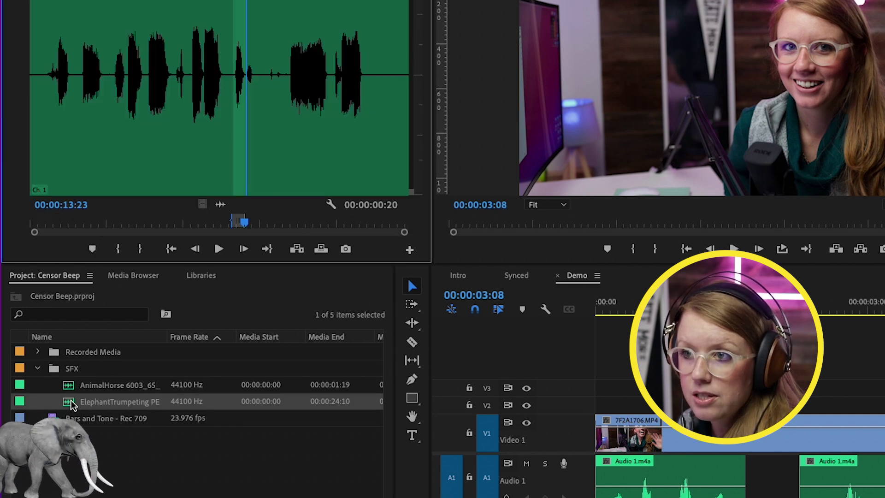
click(56, 92)
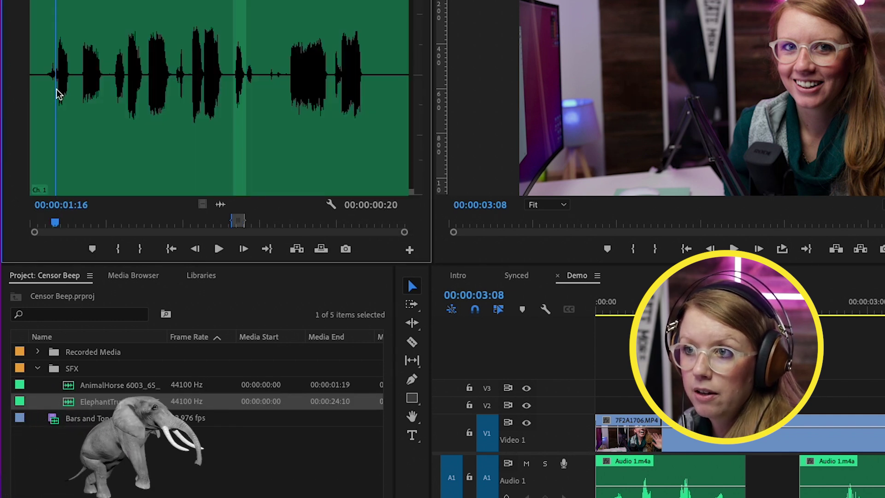
key(space)
key(space)
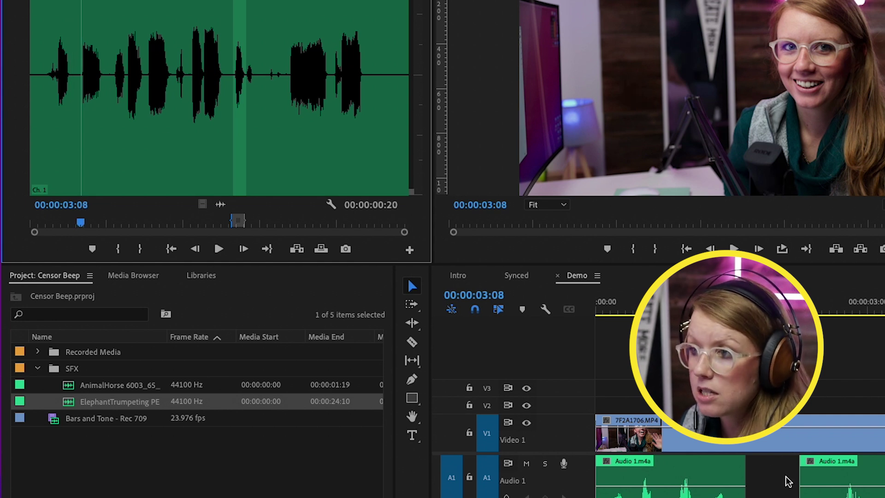
Mark In and Out around an early trumpet and drop it onto Audio 2.
click(81, 92)
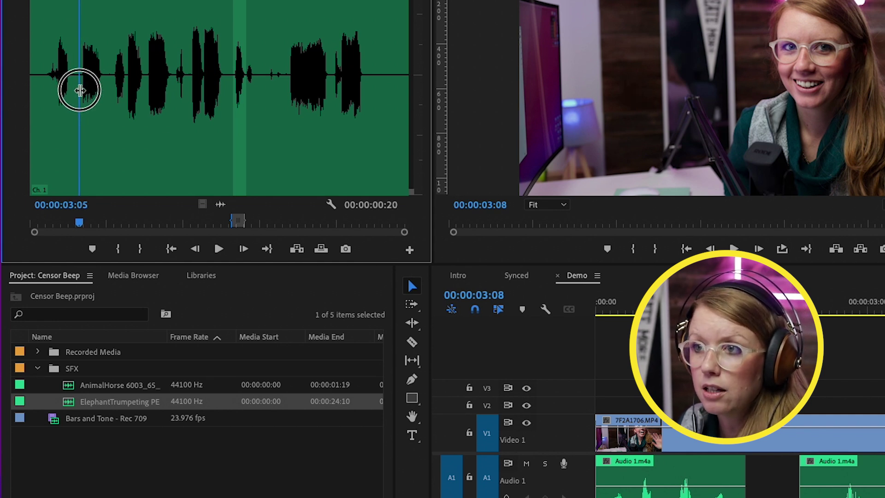
key(space)
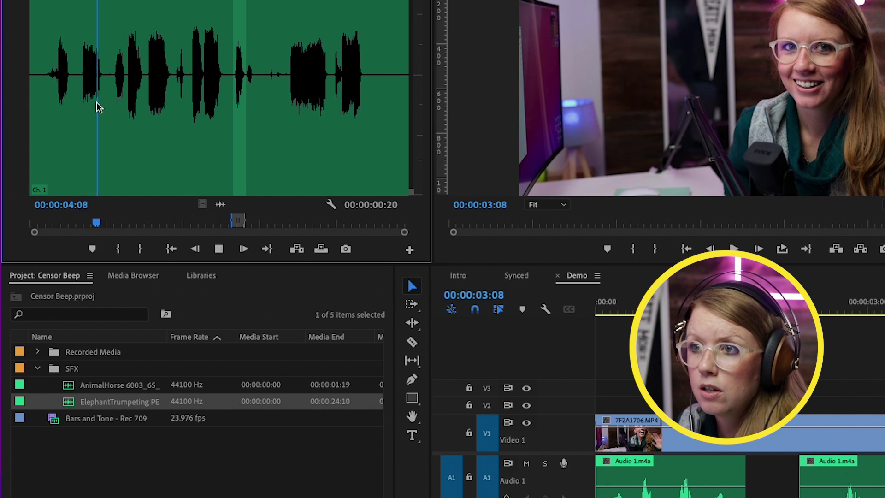
click(78, 99)
click(82, 97)
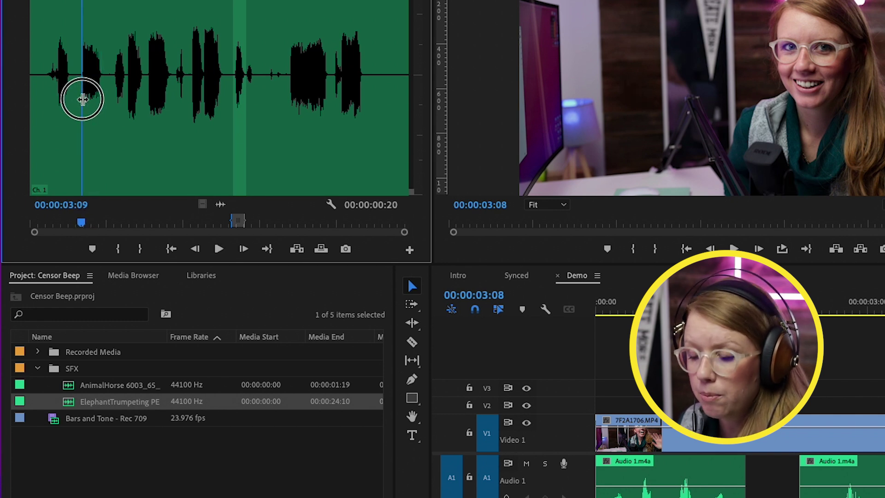
key(i)
click(97, 98)
mouse_move(97, 98)
mouse_down()
mouse_move(103, 93)
mouse_move(93, 89)
mouse_move(102, 93)
mouse_up()
key(o)
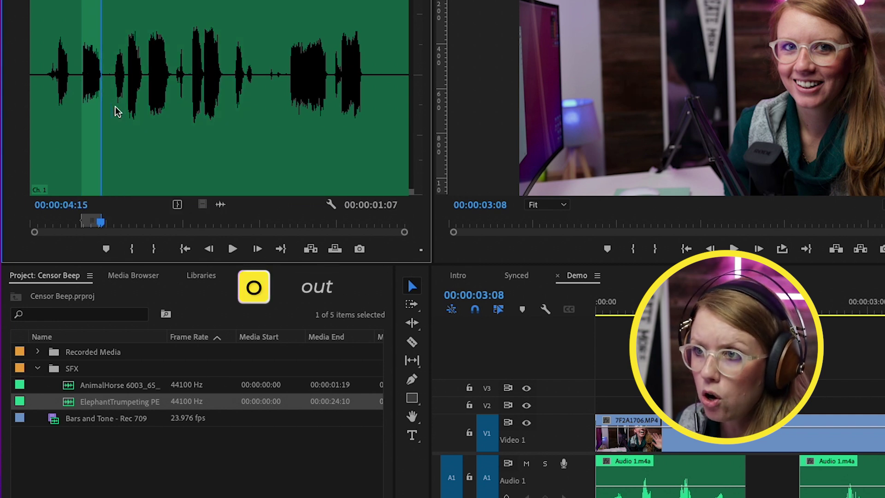
drag(221, 204, 489, 467)
Mark a later 20-frame trumpet and swap it in for the earlier Audio 2 clip.
scroll(539, 469, down, 3)
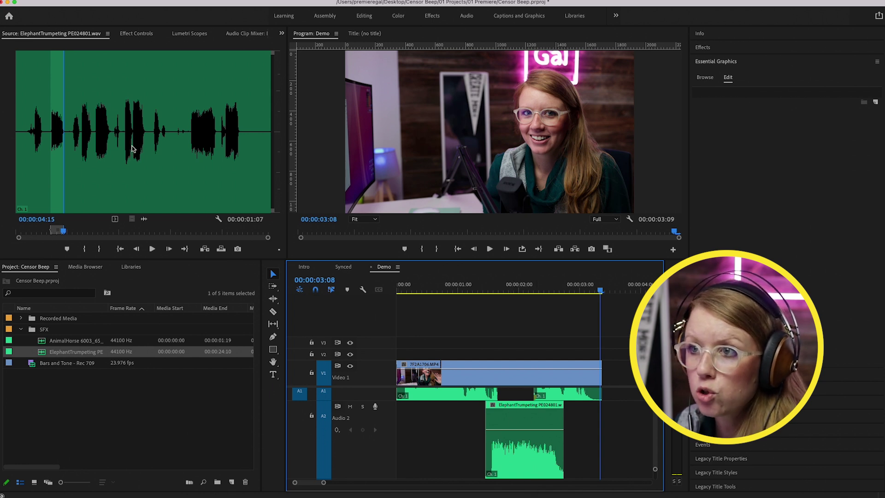
click(152, 148)
key(space)
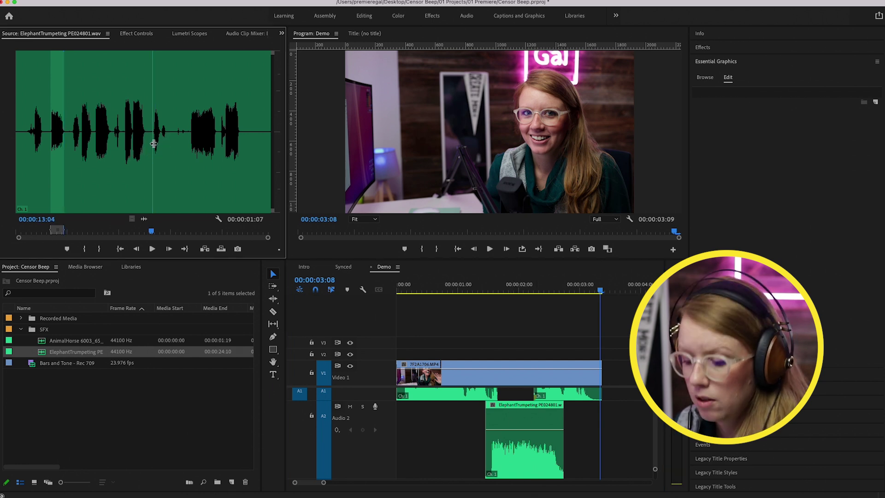
click(153, 150)
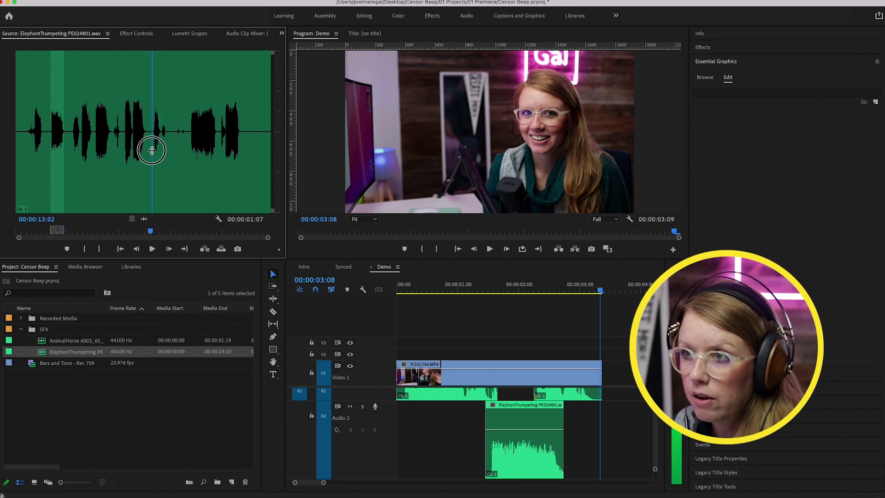
key(i)
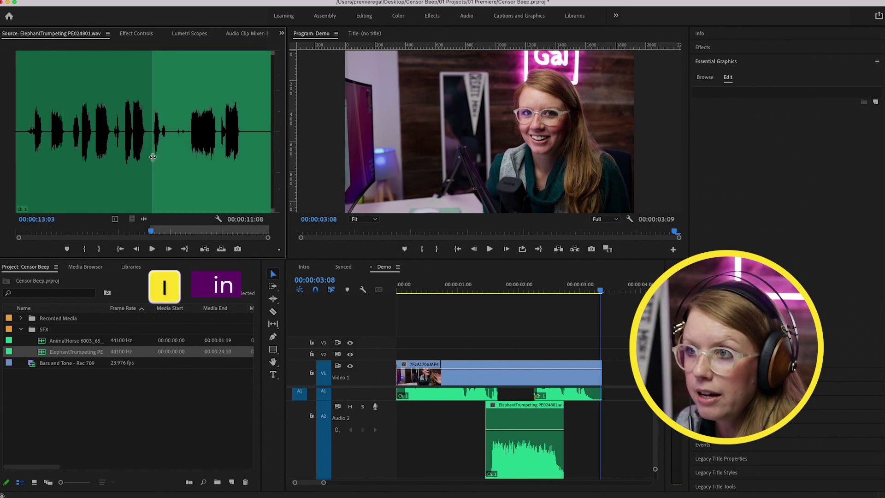
click(159, 156)
key(o)
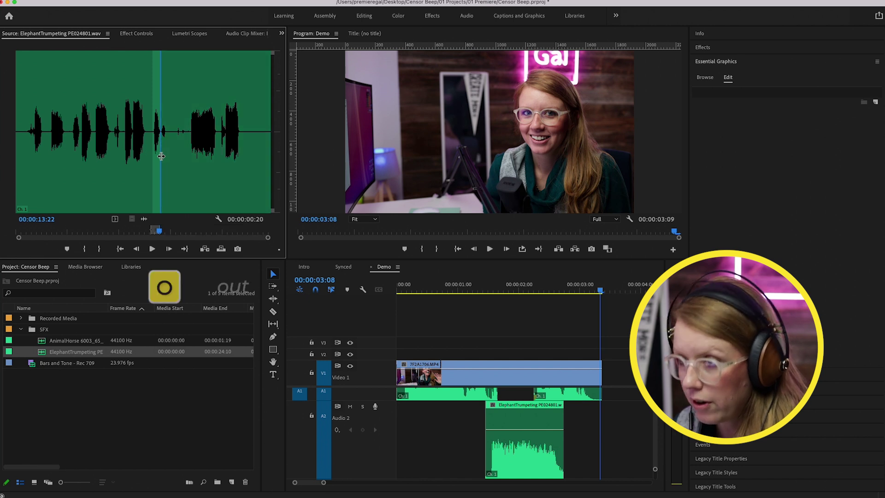
click(515, 410)
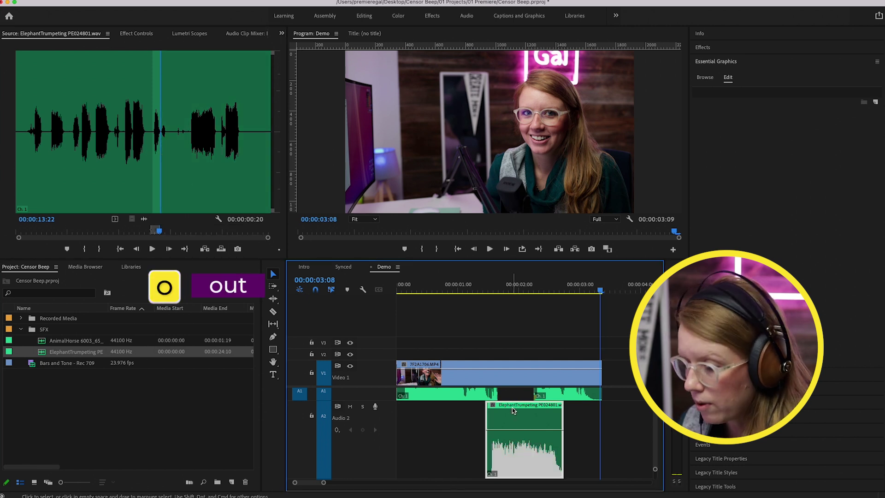
key(Delete)
drag(141, 217, 486, 435)
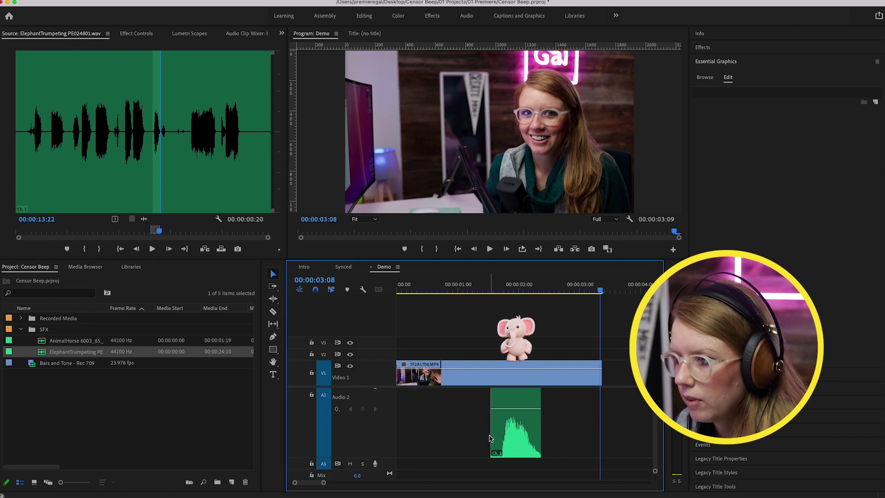
Nudge the ElephantTrumpeting clip a few frames earlier to span the gap, and shrink Audio 2's height.
click(514, 416)
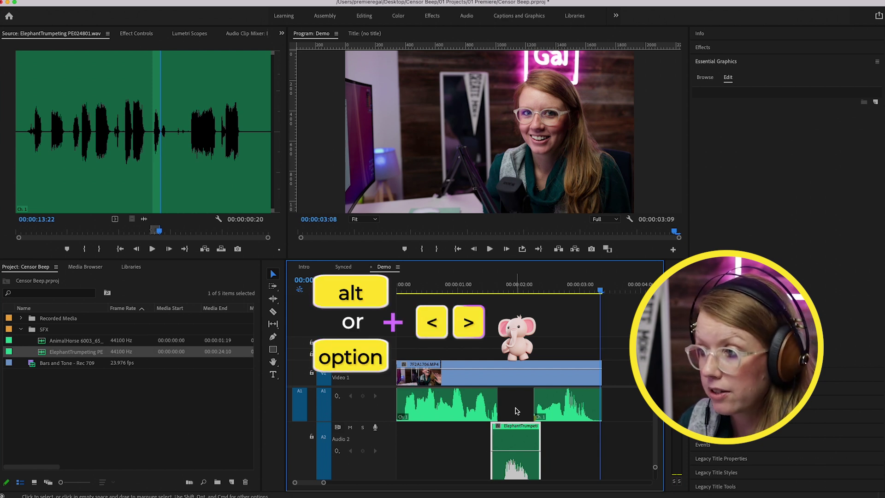
key(alt+comma)
key(alt+comma)
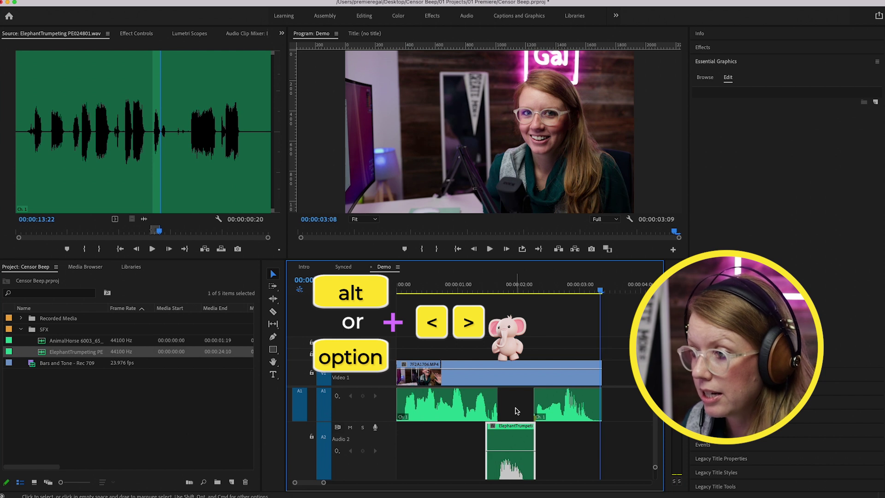
scroll(443, 451, down, 2)
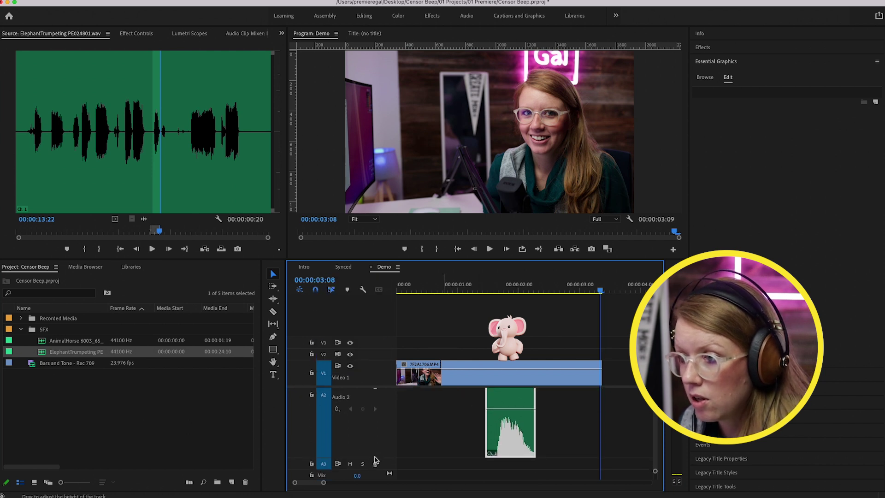
drag(376, 460, 385, 401)
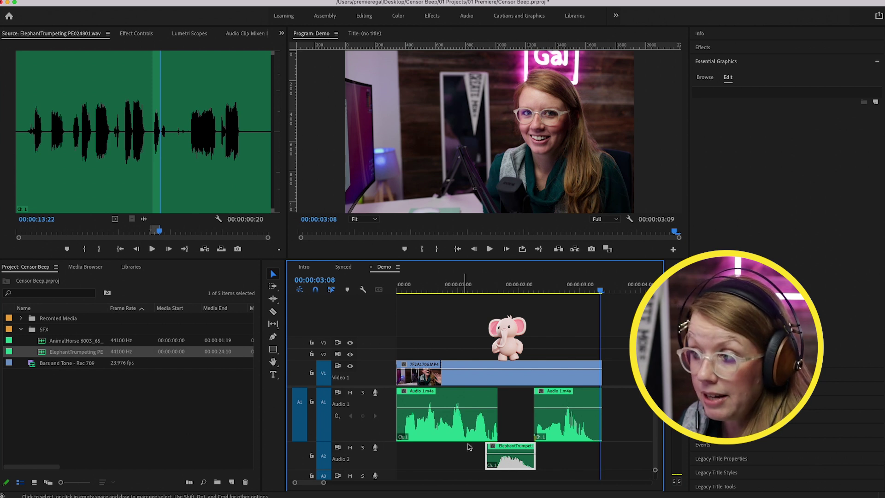
click(426, 288)
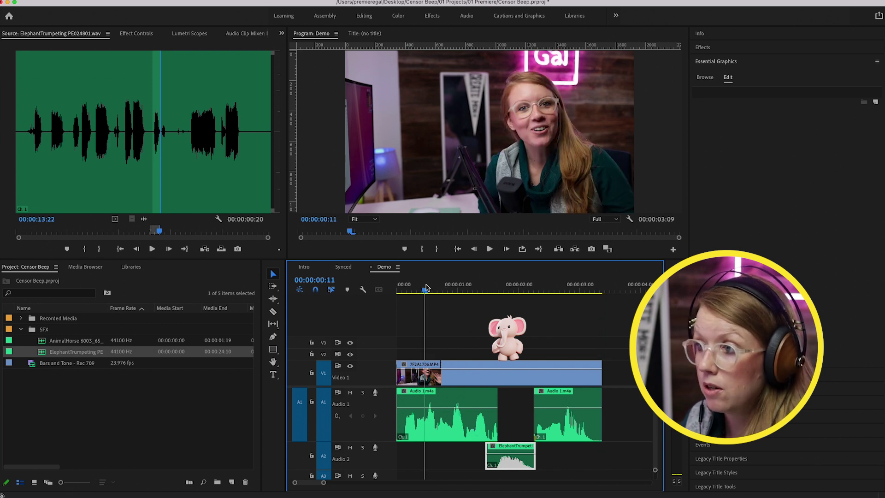
key(space)
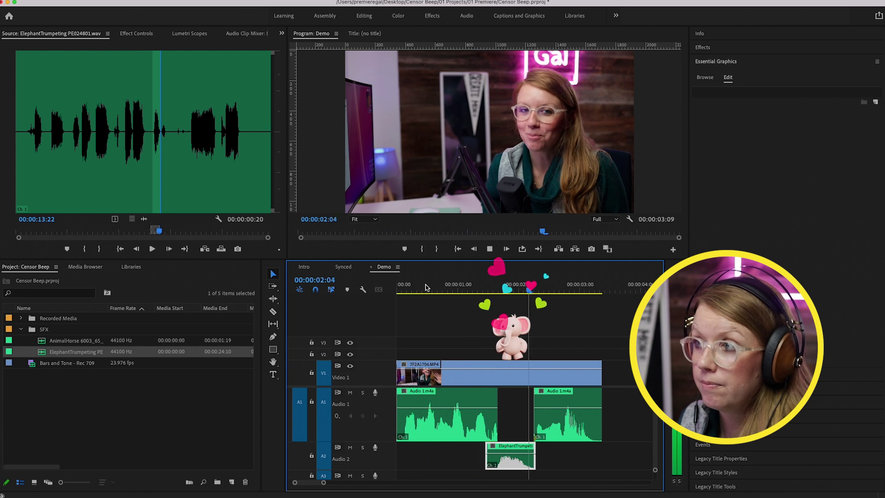
key(space)
click(518, 287)
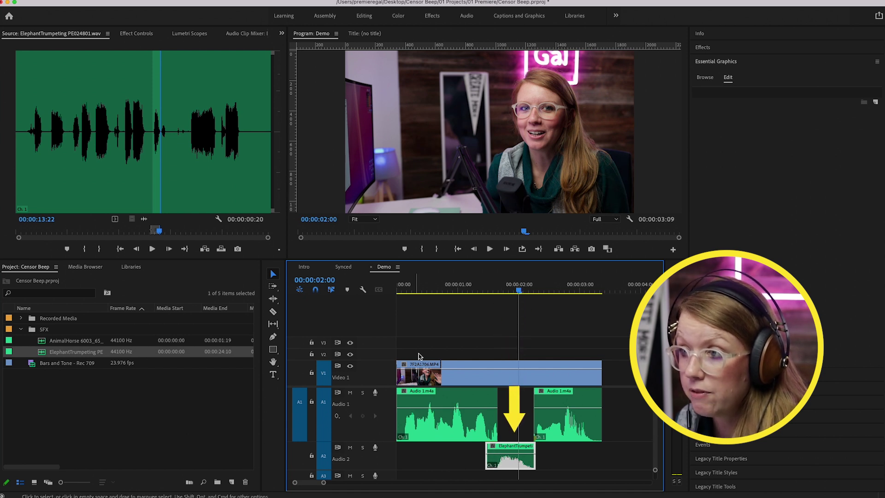
Raise the ElephantTrumpeting clip's volume rubber band by 1.5 dB.
click(363, 289)
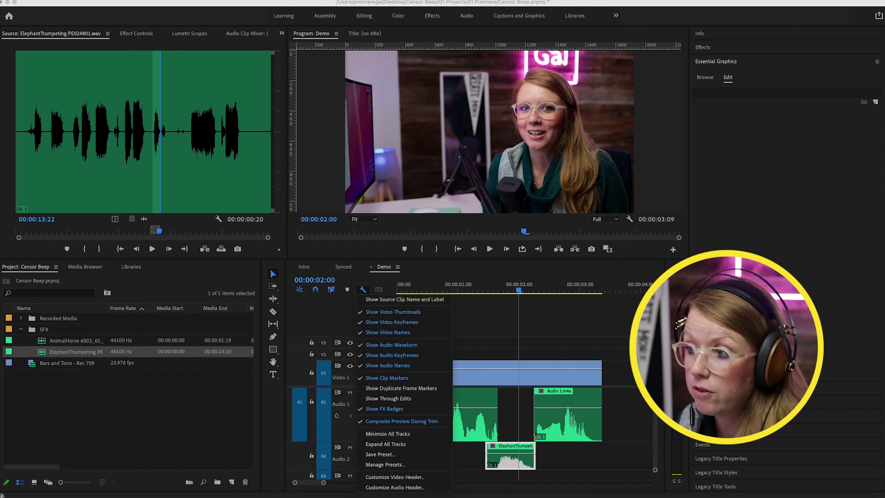
key(Escape)
click(516, 455)
drag(517, 455, 517, 452)
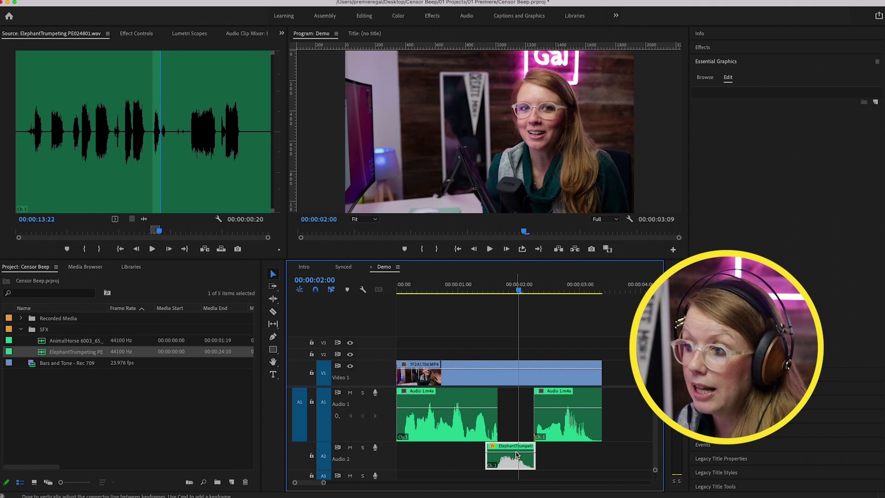
Play back the censored line from just before the trumpet.
click(451, 286)
key(space)
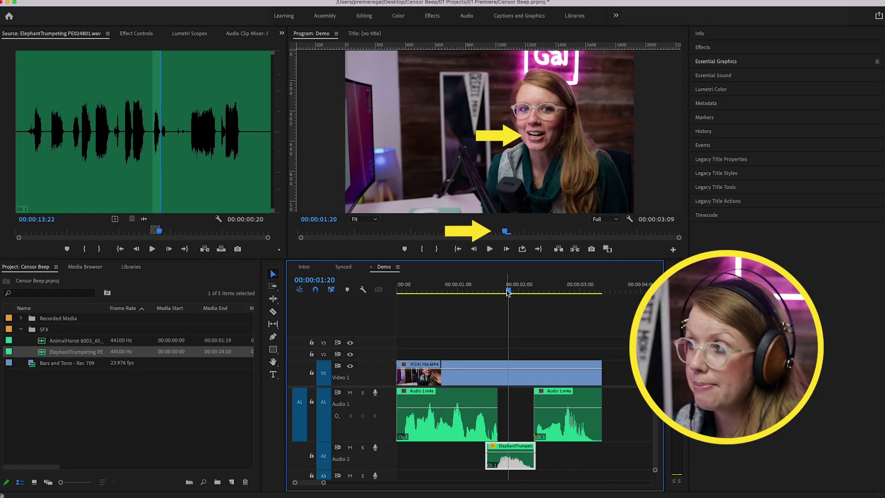
click(273, 375)
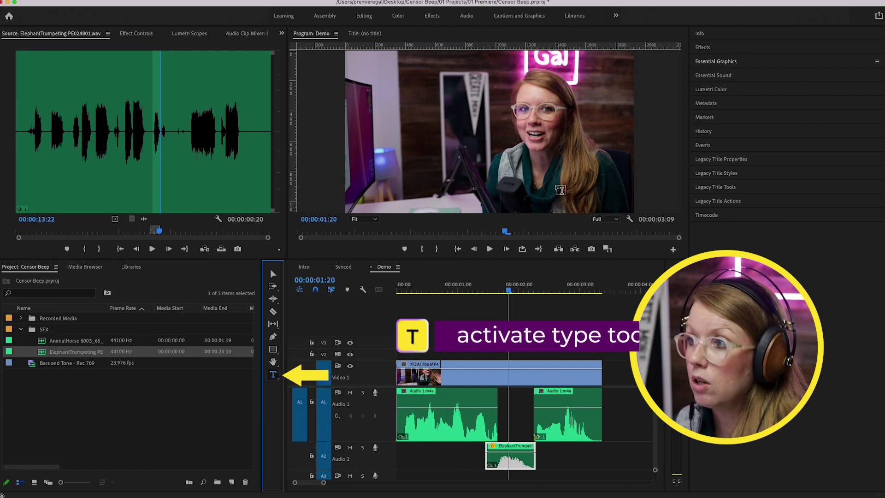
Type a '@#%*!' title over the speaker's mouth and open it in Essential Graphics.
click(524, 131)
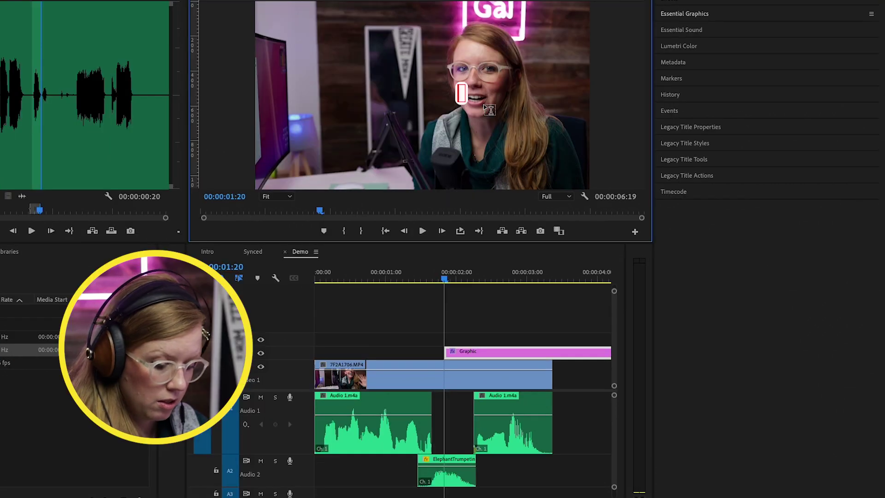
text(@#)
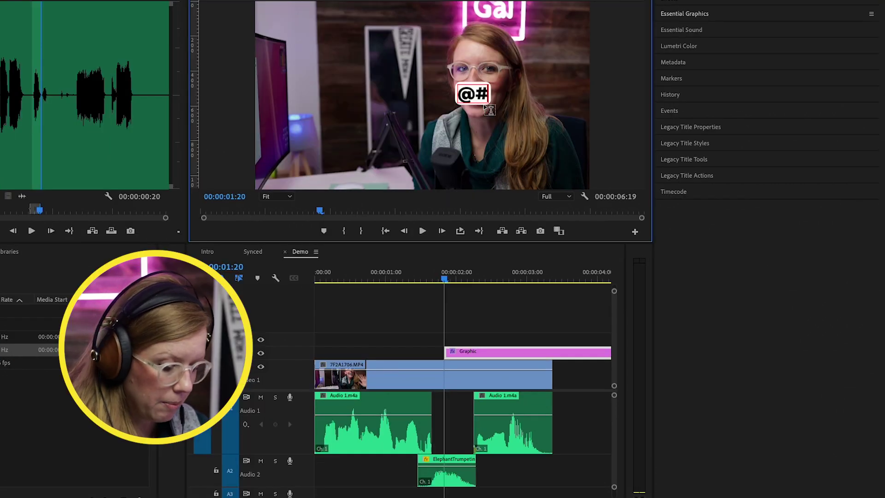
text(%*!)
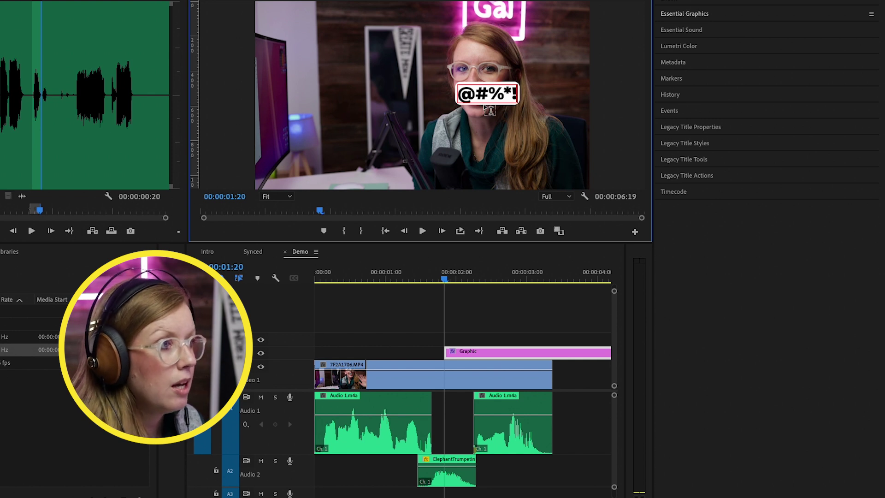
click(696, 17)
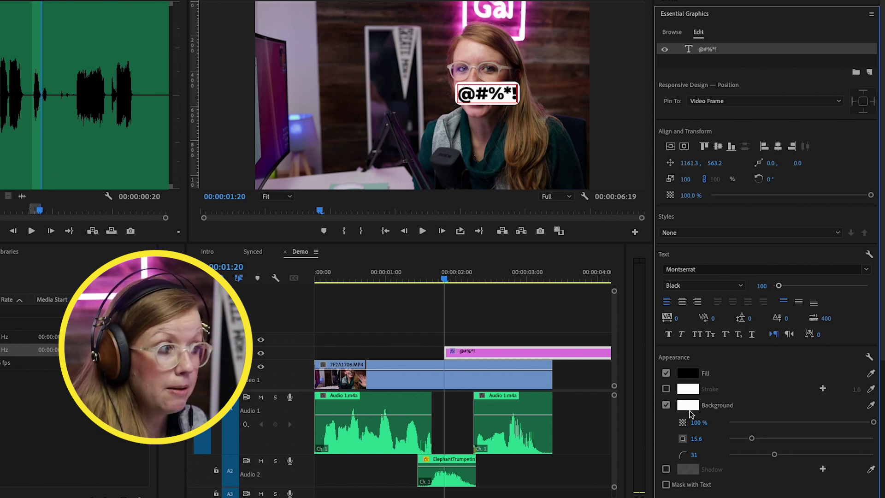
click(667, 406)
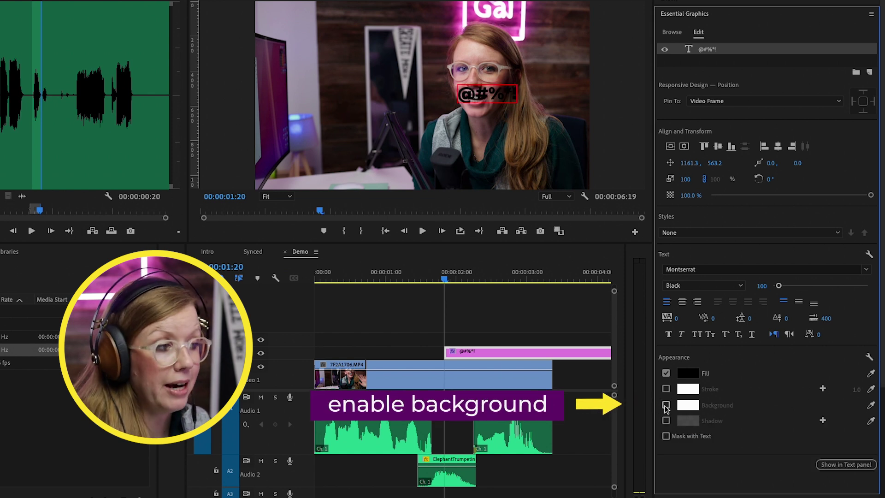
click(666, 405)
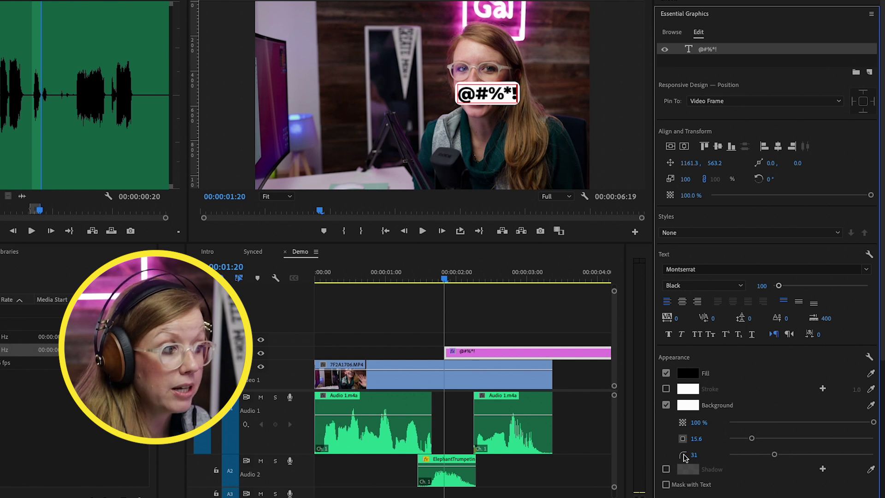
mouse_move(778, 456)
mouse_down()
mouse_move(836, 455)
mouse_move(773, 455)
mouse_up()
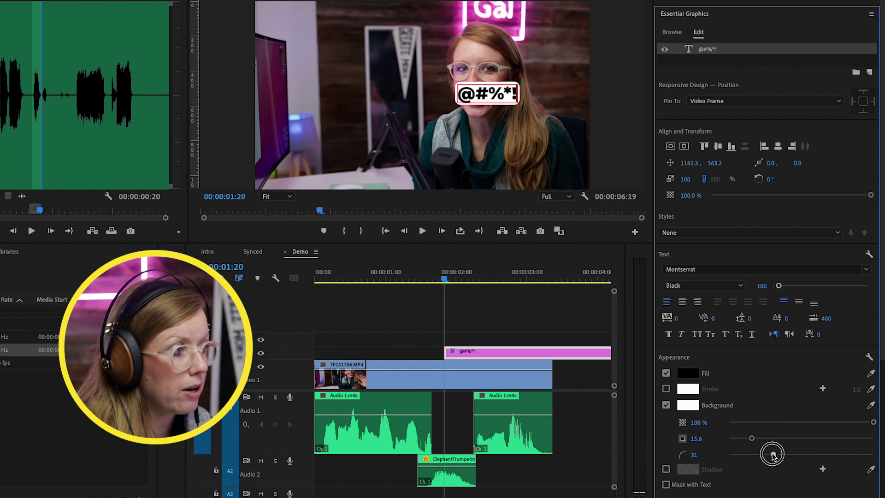
mouse_move(871, 423)
mouse_down()
mouse_move(782, 420)
mouse_move(882, 424)
mouse_up()
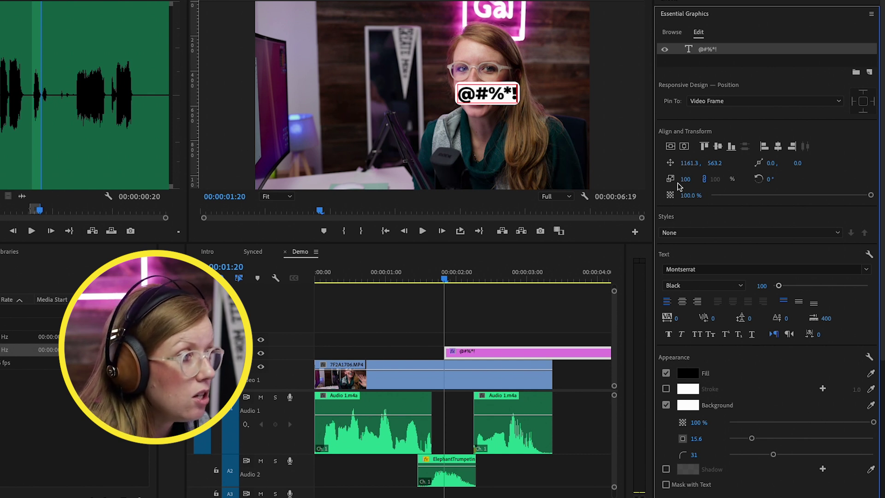
Set the title's scale to 75, rotation to -4°, and position to 1149.3, 609.2.
drag(686, 179, 674, 179)
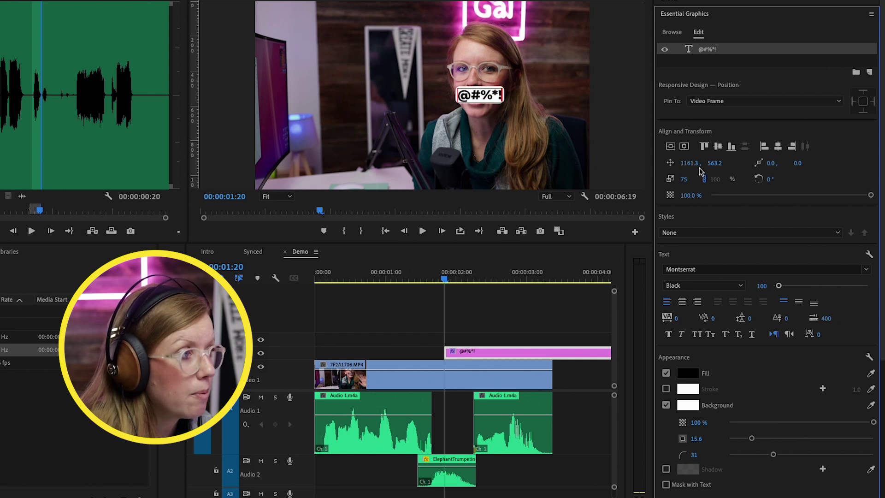
drag(689, 162, 727, 163)
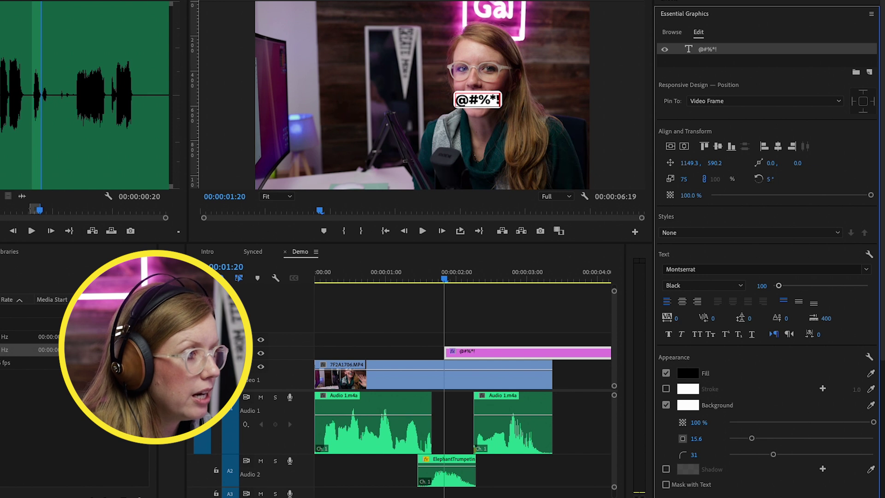
drag(767, 178, 763, 178)
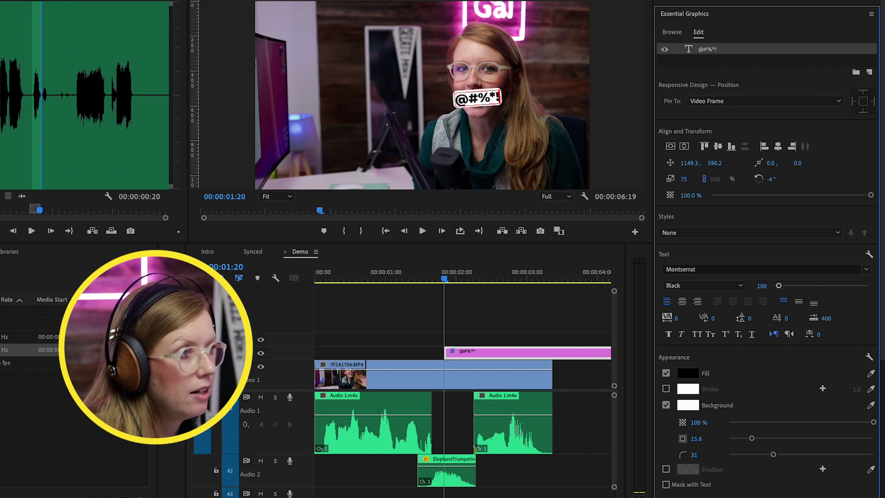
drag(715, 163, 723, 163)
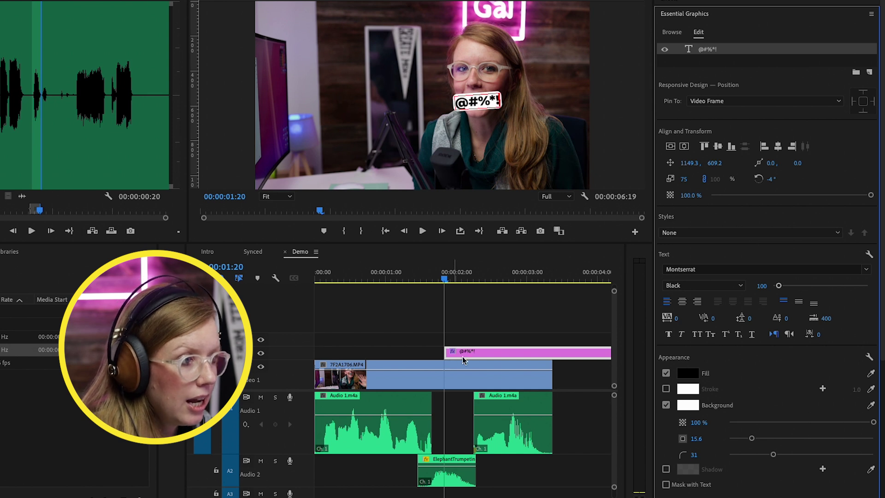
Start the '@#%*!' title slightly earlier, trim it to end with the trumpet, and preview the censor.
drag(491, 356, 481, 356)
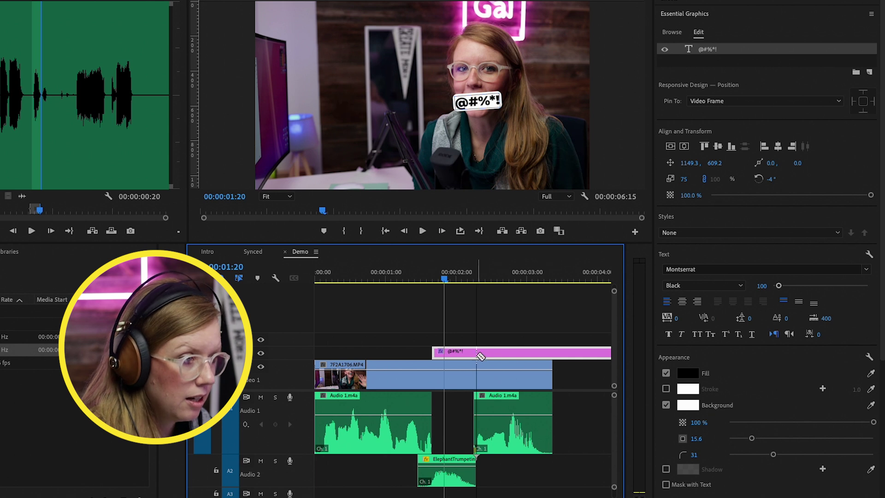
key(c)
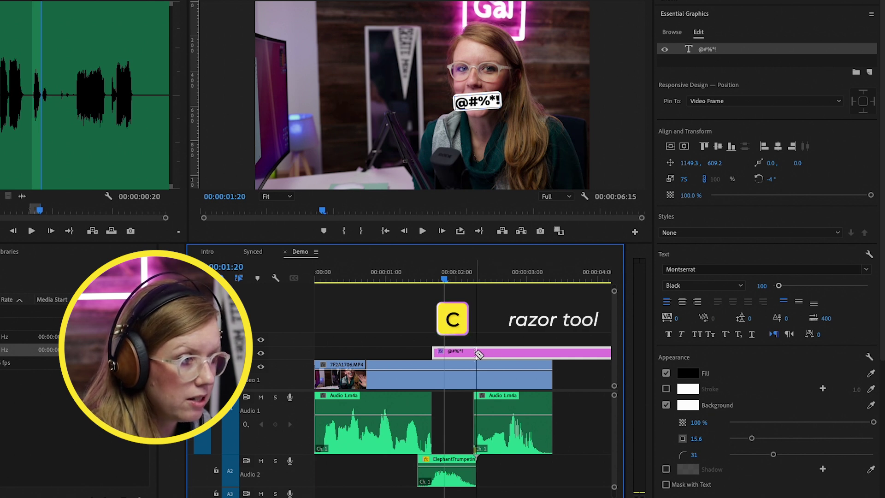
click(477, 352)
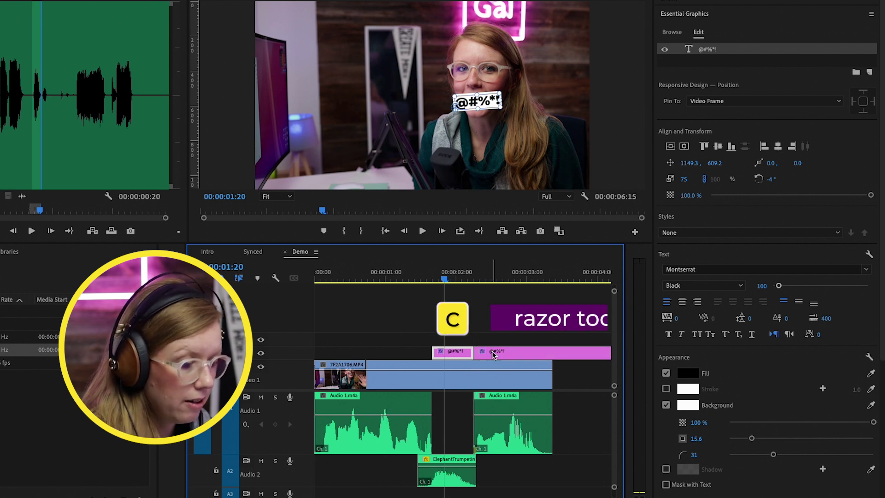
key(v)
click(501, 352)
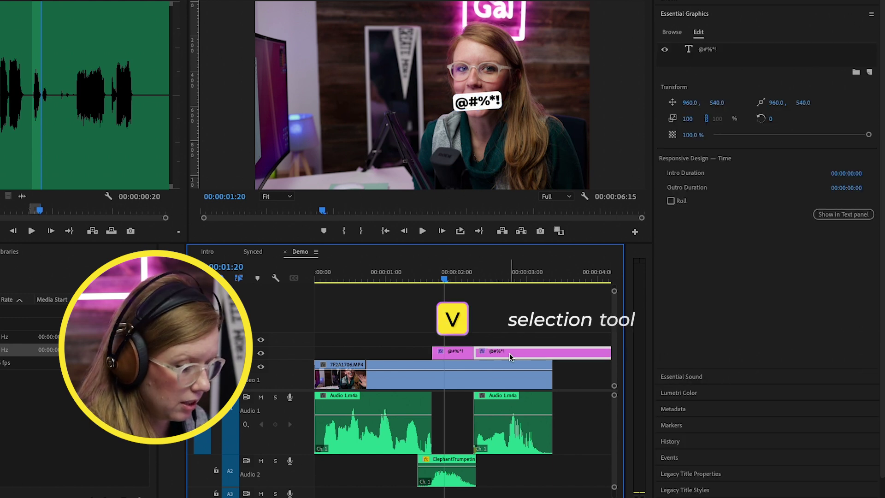
key(Delete)
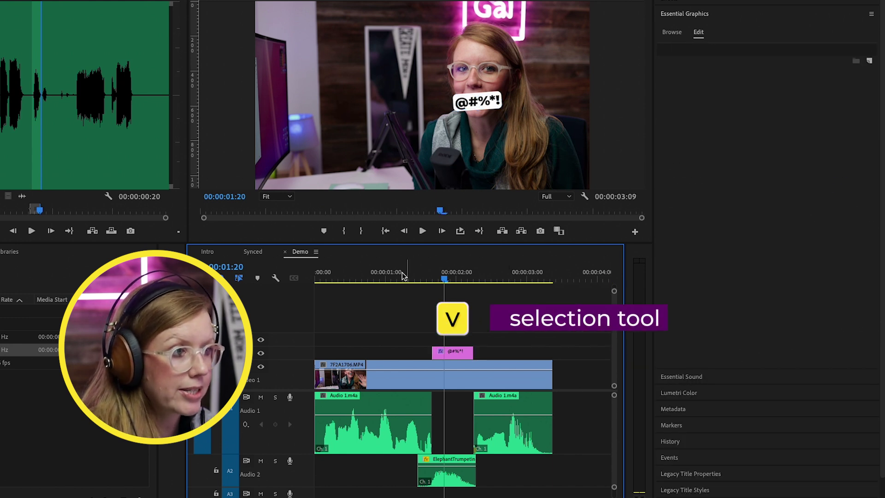
click(383, 275)
key(space)
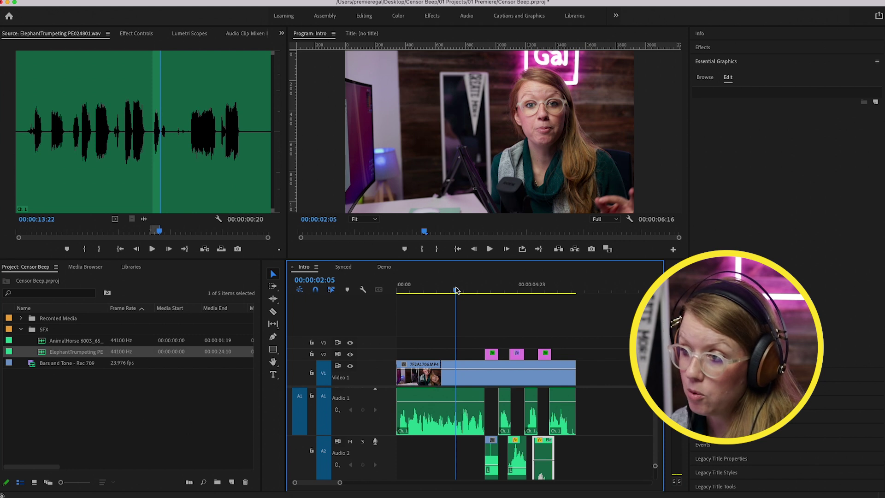
Play the Intro sequence to review its censored spots covered by symbol titles like '@&1%'.
key(space)
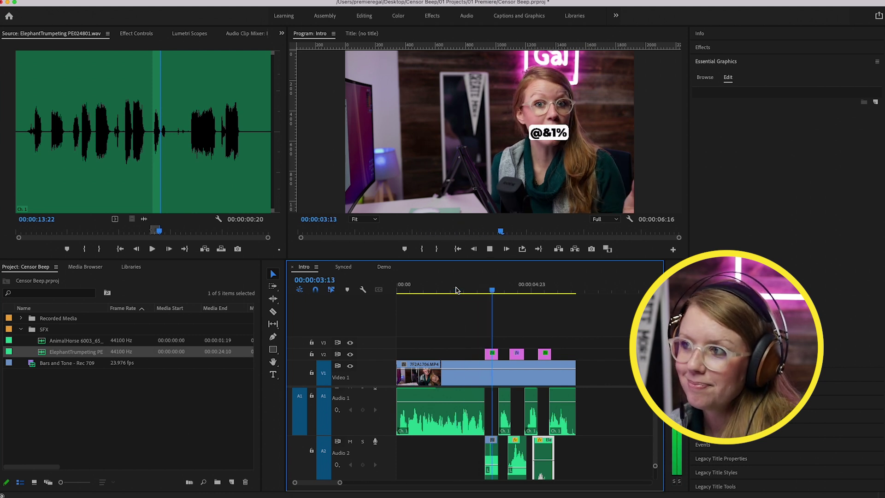